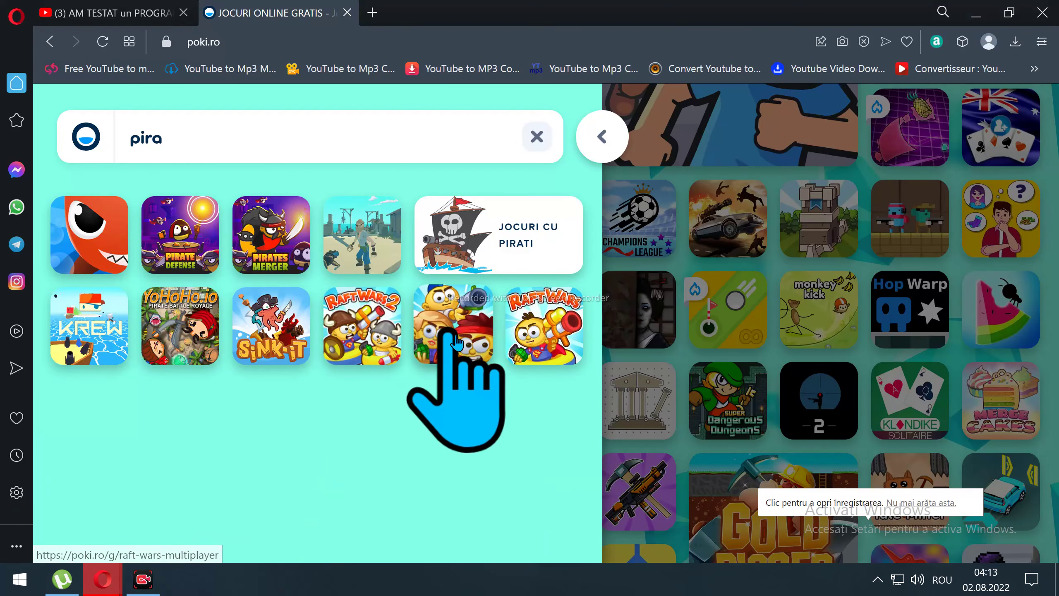
# - Open the Raft Wars Multiplayer tile from Poki's 'pira' search results
pyautogui.click(463, 343)
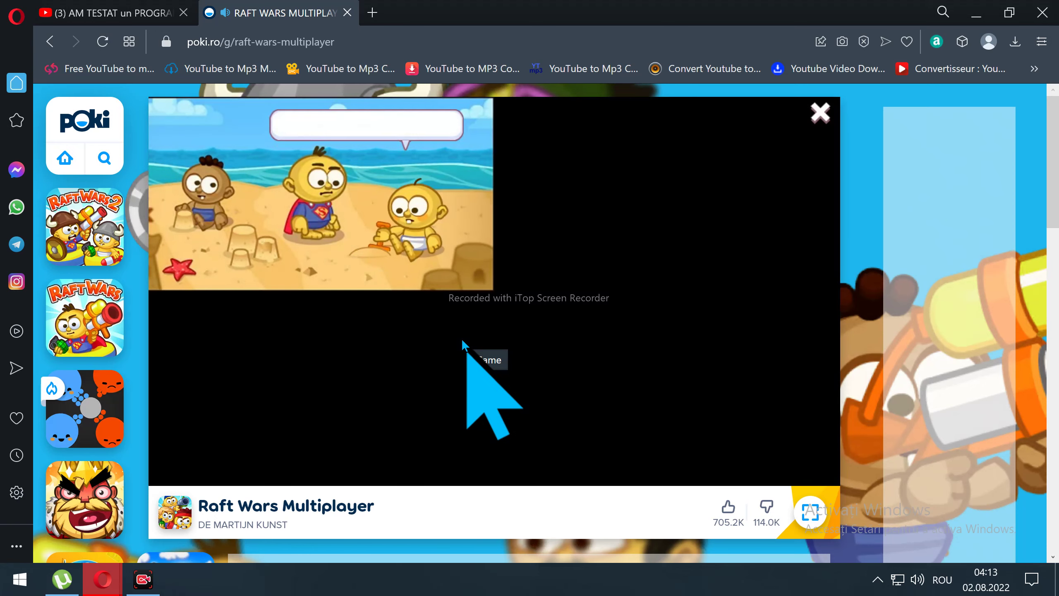
# - Skip the intro comic, get past Poseidon's welcome message, and make the game fullscreen
pyautogui.click(387, 223)
pyautogui.click(356, 231)
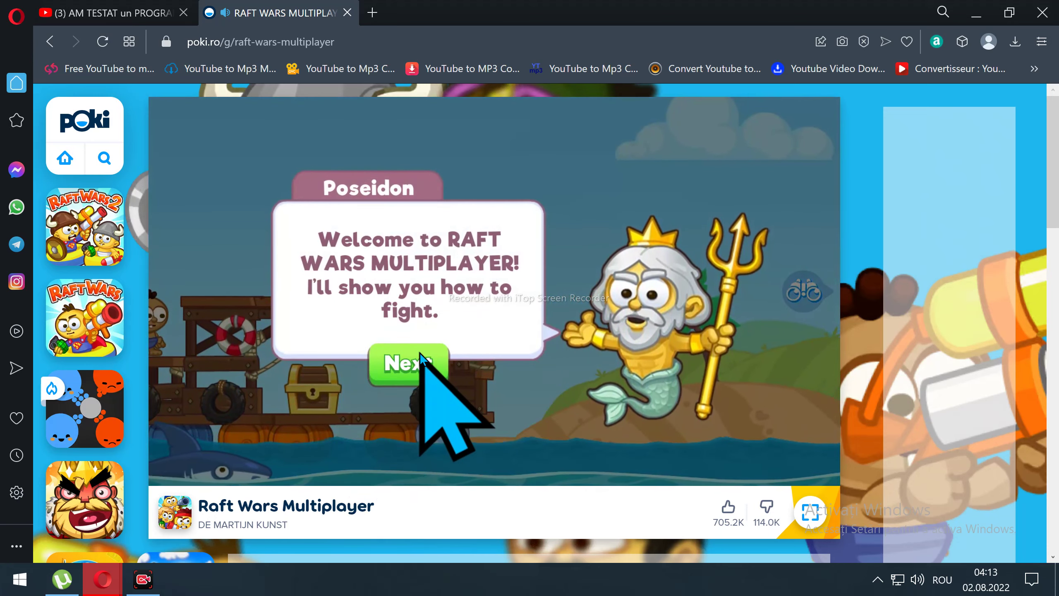
pyautogui.click(408, 364)
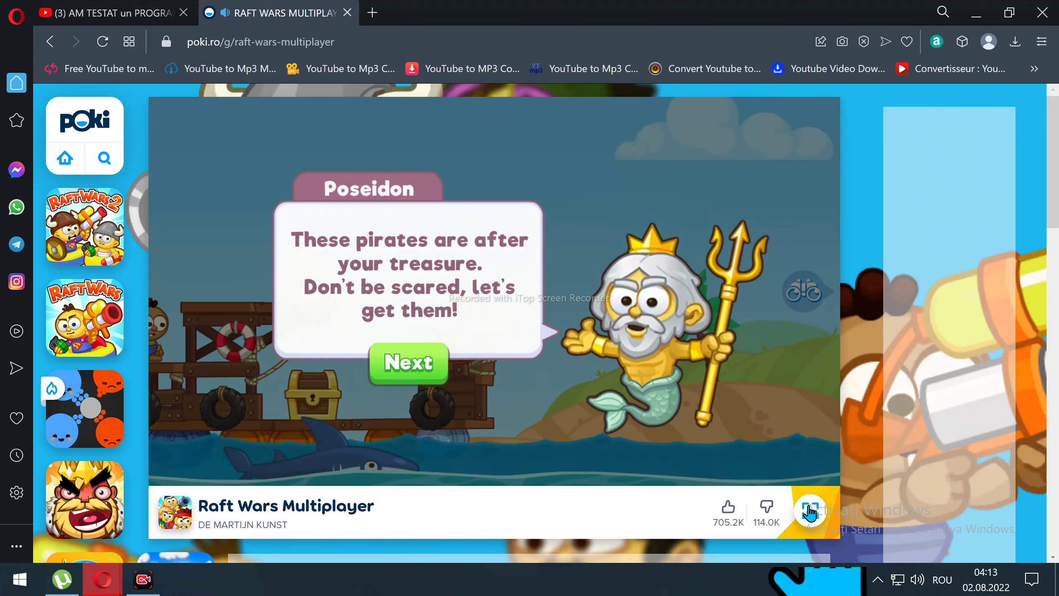
pyautogui.click(810, 511)
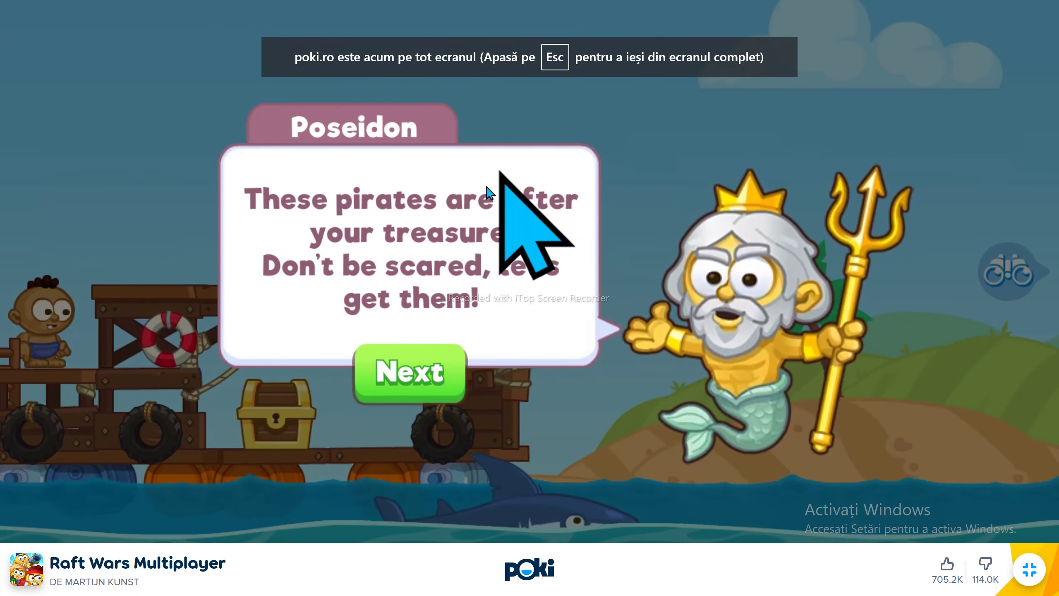
# - Dismiss Poseidon's last tutorial tip and fire a full-power water-gun shot at the pirates
pyautogui.click(381, 386)
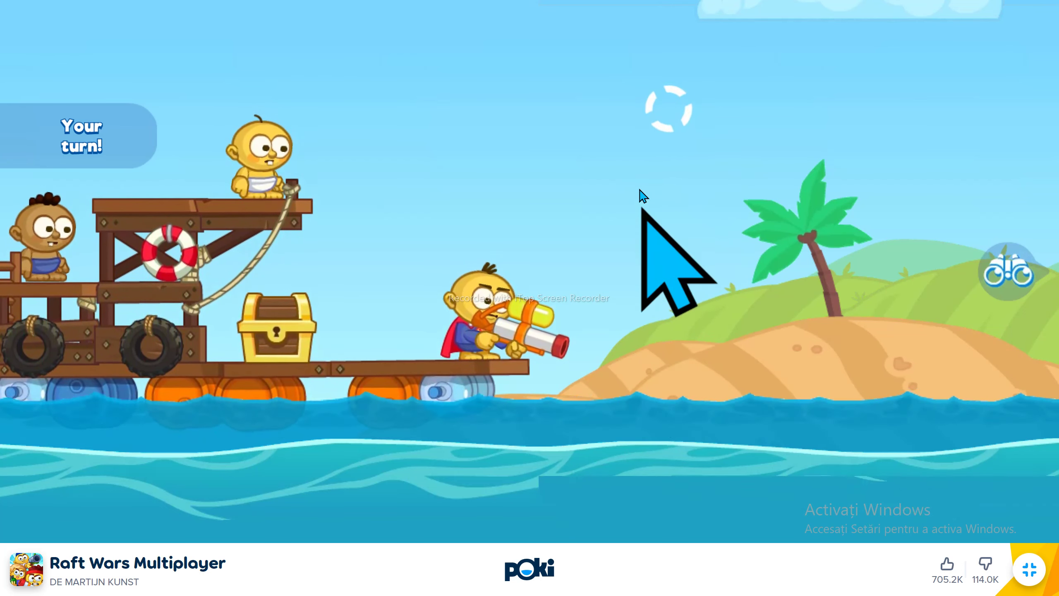
pyautogui.moveTo(644, 196); pyautogui.dragTo(752, 207)
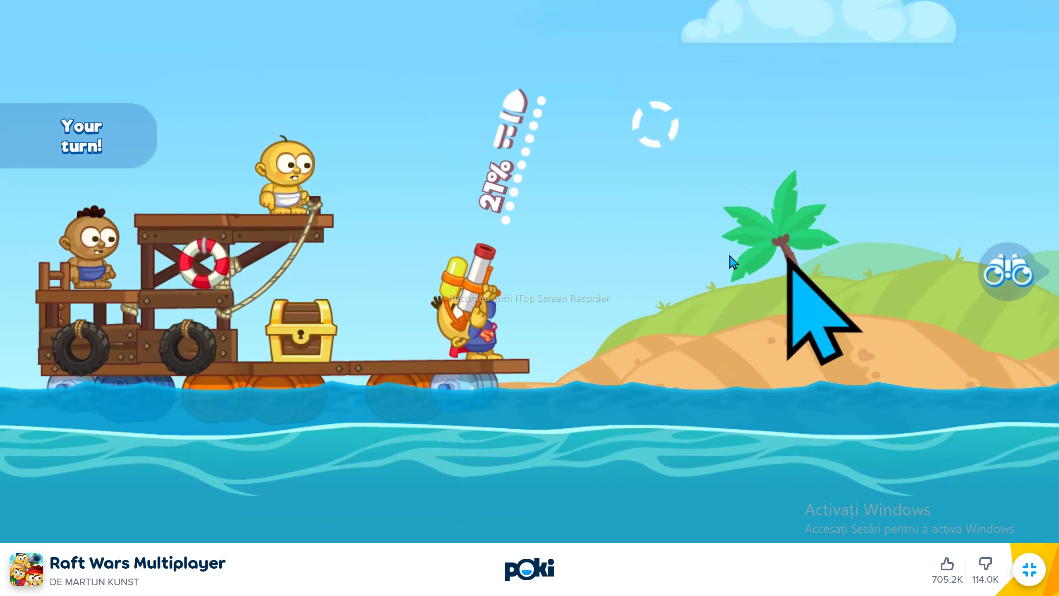
pyautogui.moveTo(784, 214); pyautogui.dragTo(685, 211)
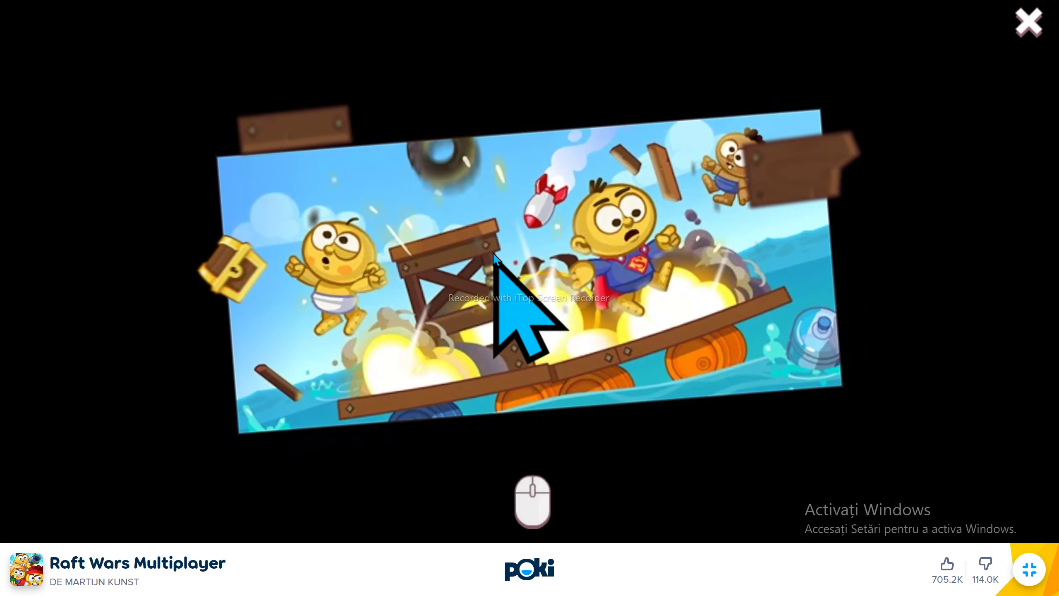
# - Skip both story comics, keep the name StrongFrog, and start a FIGHT search
pyautogui.click(513, 479)
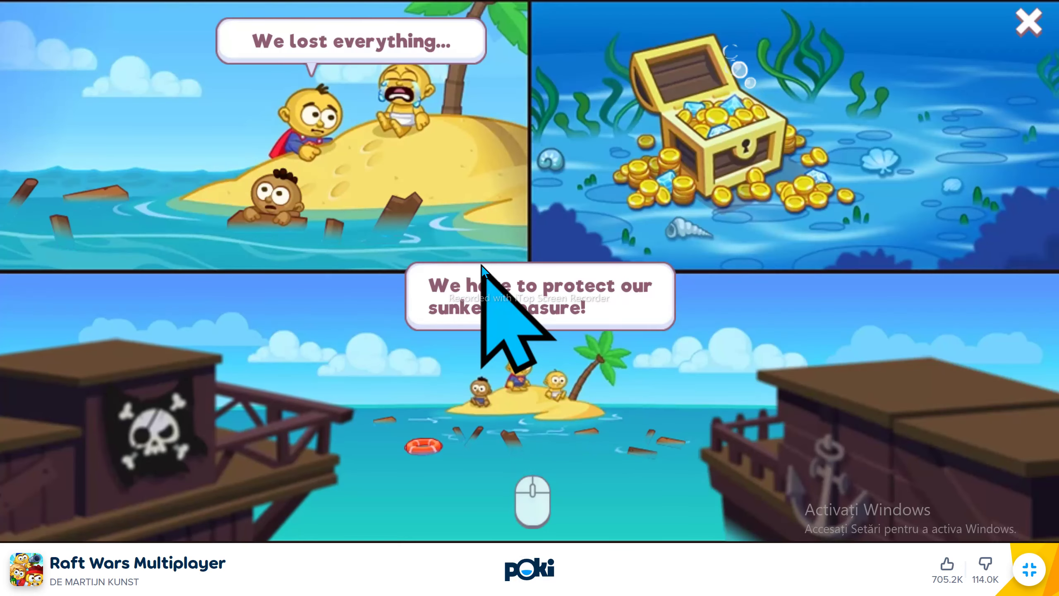
pyautogui.click(482, 265)
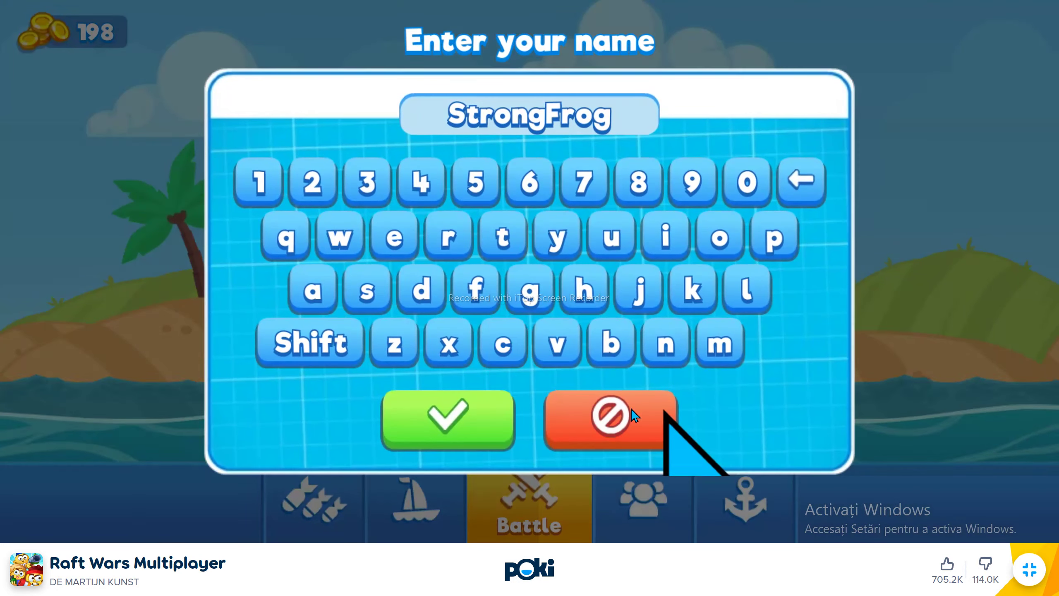
pyautogui.click(447, 420)
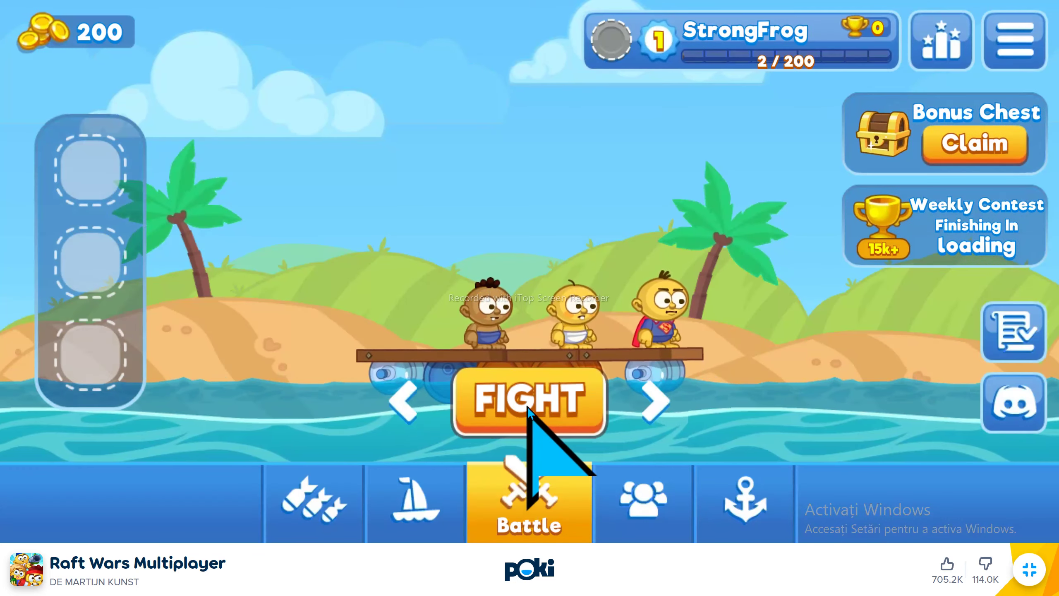
pyautogui.click(527, 406)
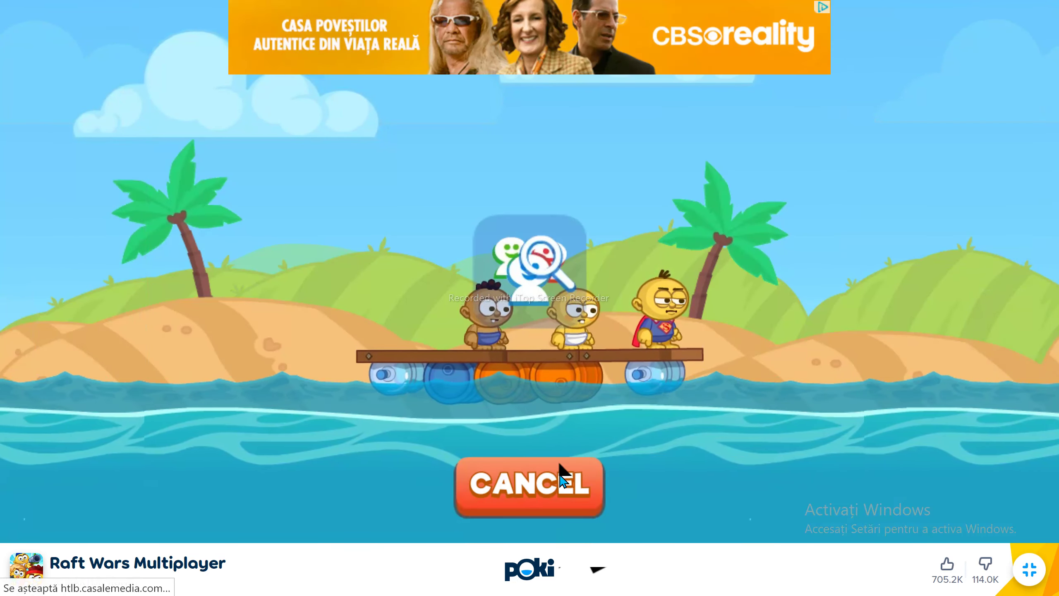
# - Cancel matchmaking and search for a FIGHT again until DangerPotato is matched
pyautogui.click(556, 490)
pyautogui.click(527, 382)
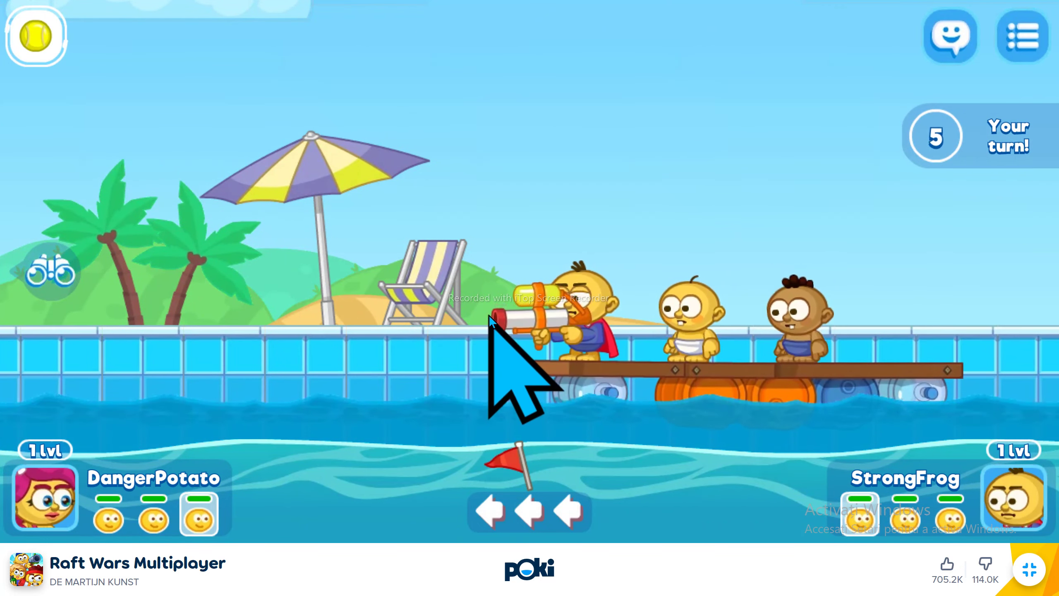
# - Fire full-power water-gun shots at DangerPotato's raft over several turns, hitting two crew
pyautogui.moveTo(489, 314)
pyautogui.mouseDown()
pyautogui.moveTo(584, 347)
pyautogui.moveTo(790, 353)
pyautogui.mouseUp()
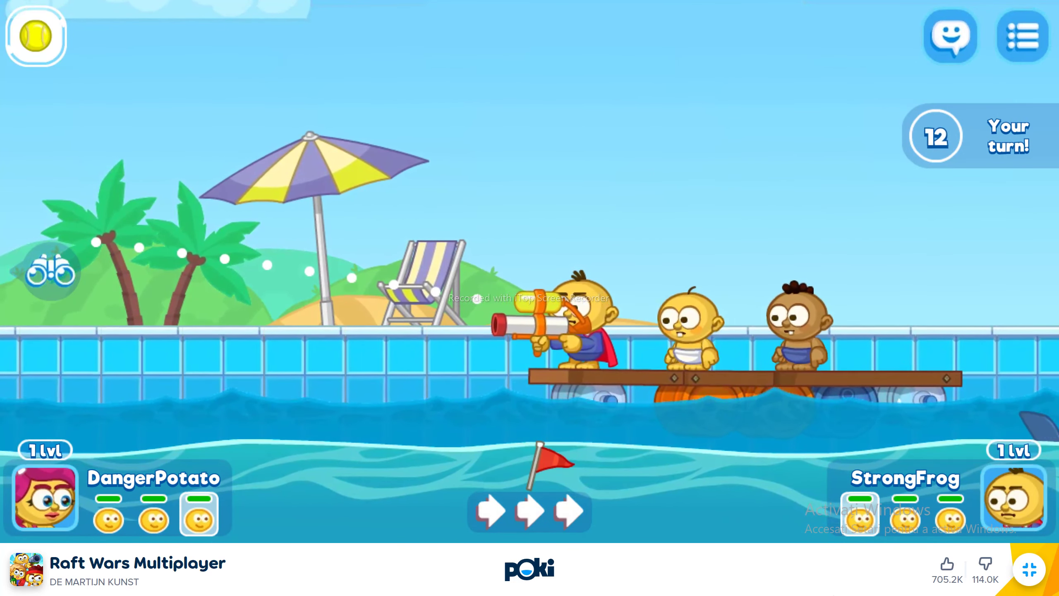
pyautogui.moveTo(629, 261)
pyautogui.mouseDown()
pyautogui.moveTo(984, 322)
pyautogui.moveTo(988, 341)
pyautogui.mouseUp()
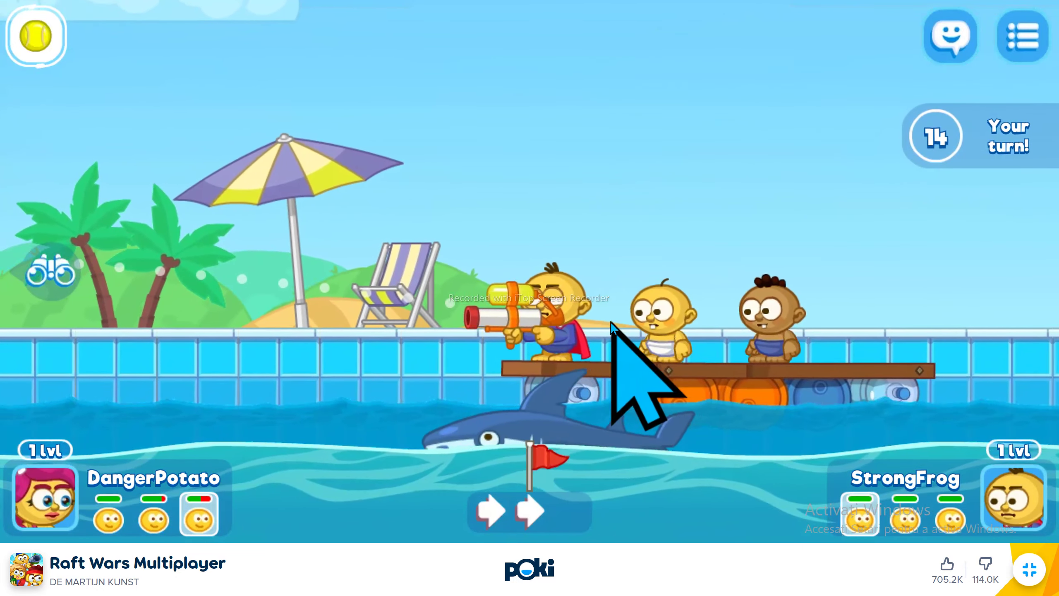
pyautogui.moveTo(638, 300); pyautogui.dragTo(1020, 387)
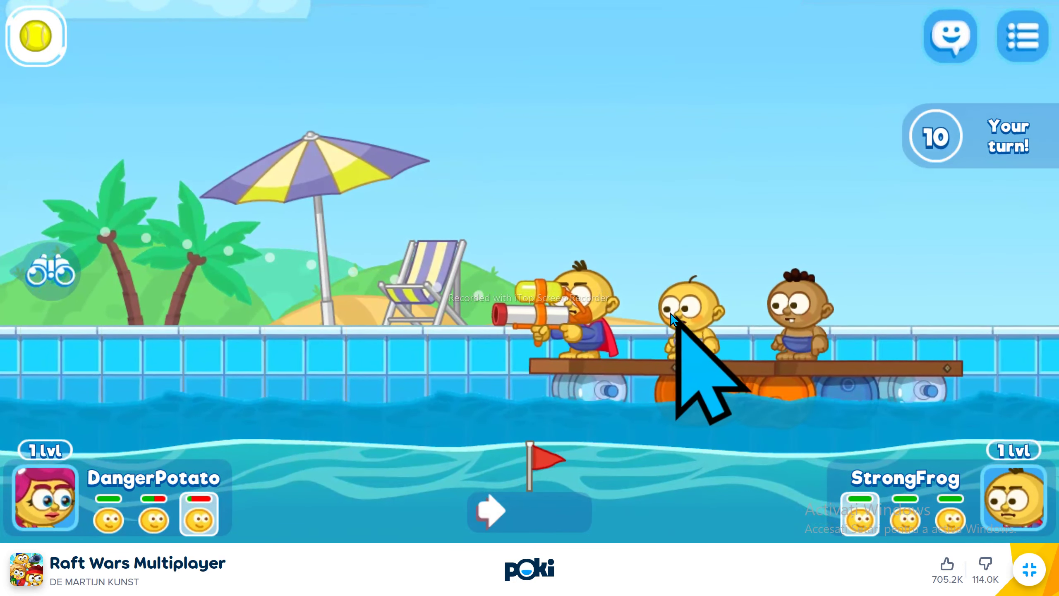
pyautogui.moveTo(602, 311); pyautogui.dragTo(1021, 310)
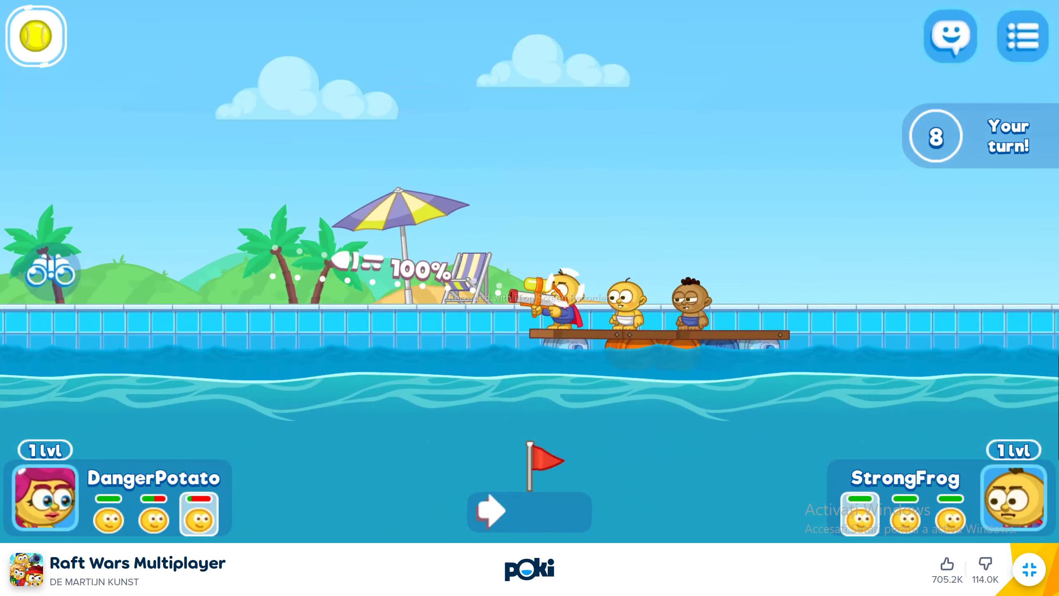
# - Charge and release full-power shots at DangerPotato's raft over the next two turns
pyautogui.moveTo(356, 249); pyautogui.dragTo(355, 248)
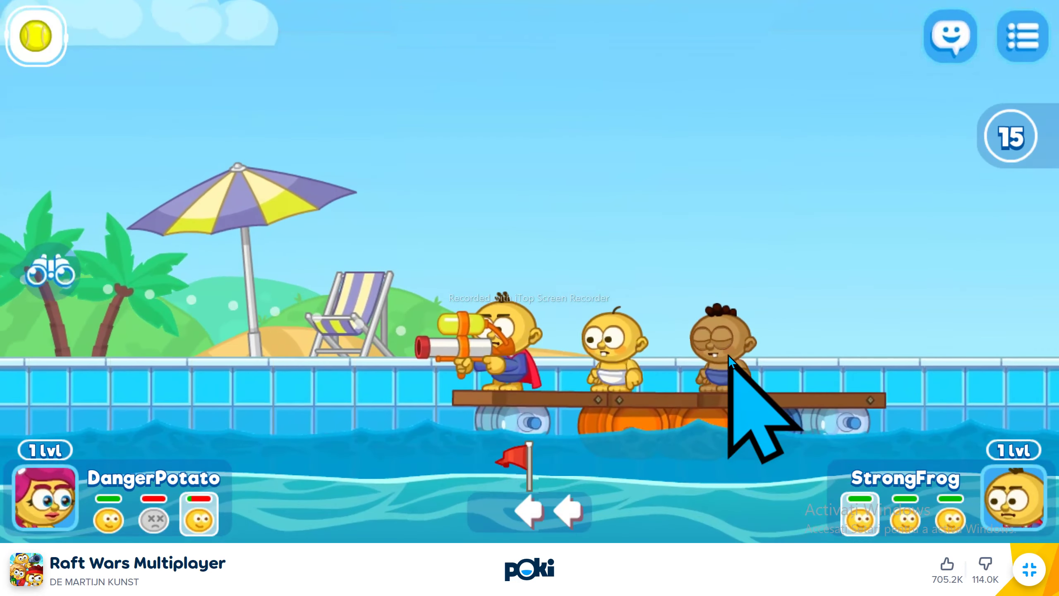
pyautogui.moveTo(588, 327); pyautogui.dragTo(950, 341)
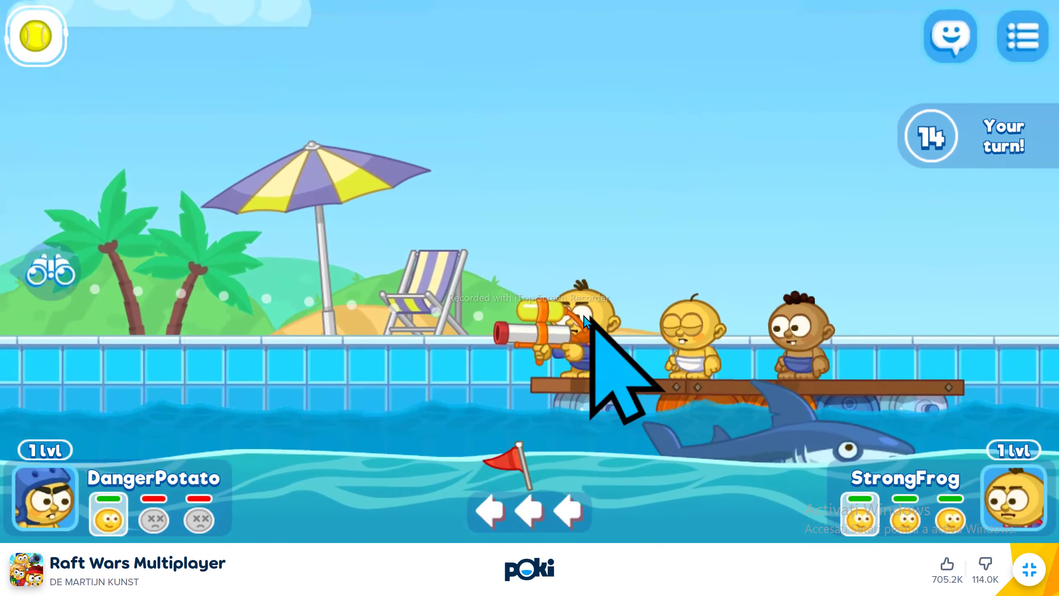
pyautogui.moveTo(584, 323); pyautogui.dragTo(1005, 384)
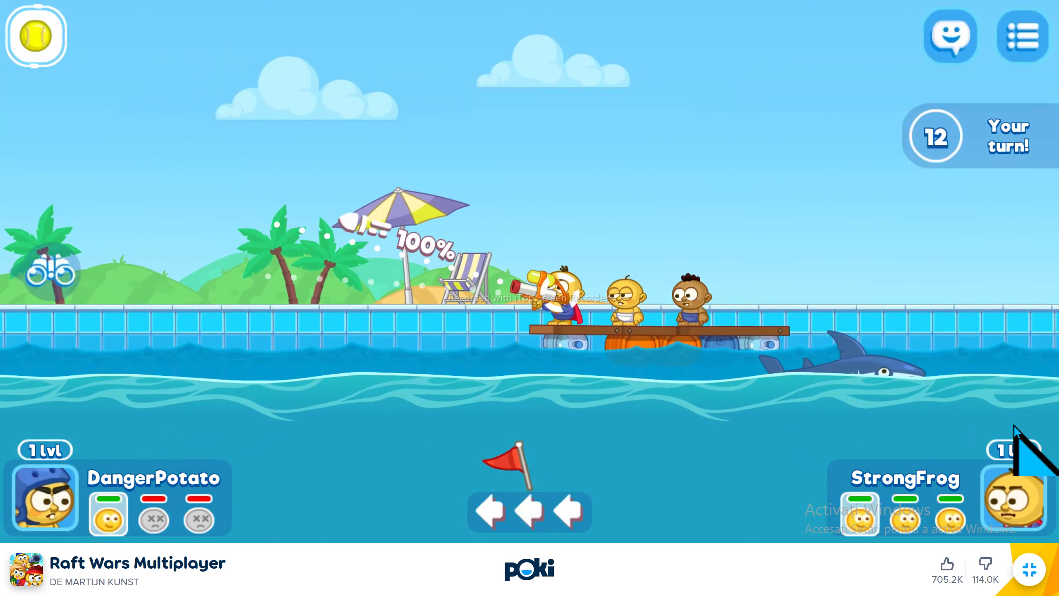
pyautogui.moveTo(1013, 425); pyautogui.dragTo(1013, 424)
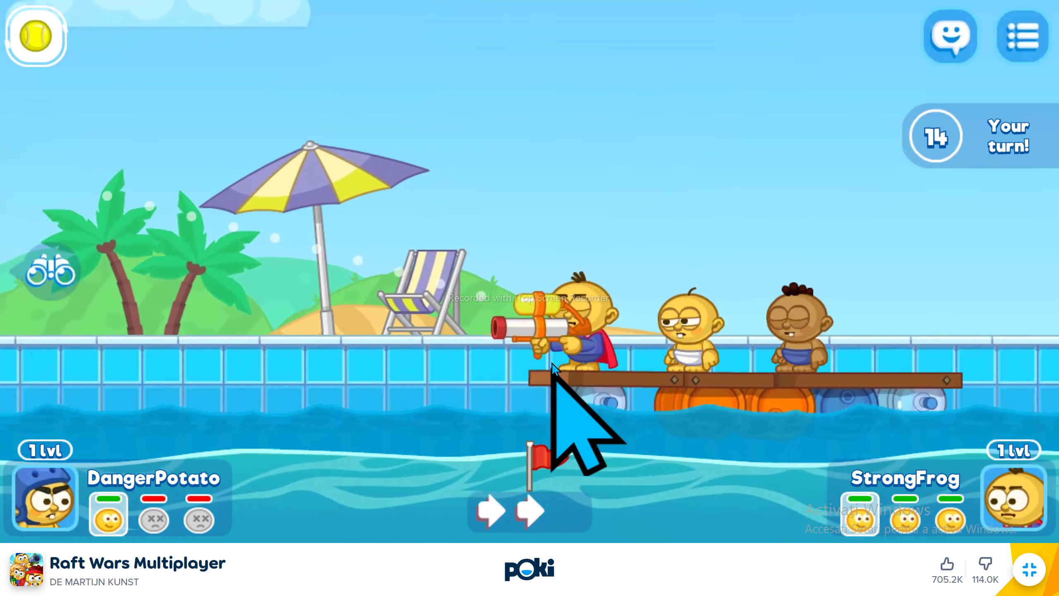
# - Land the final full-power shots to beat DangerPotato, reaching 500 coins
pyautogui.moveTo(563, 331); pyautogui.dragTo(902, 385)
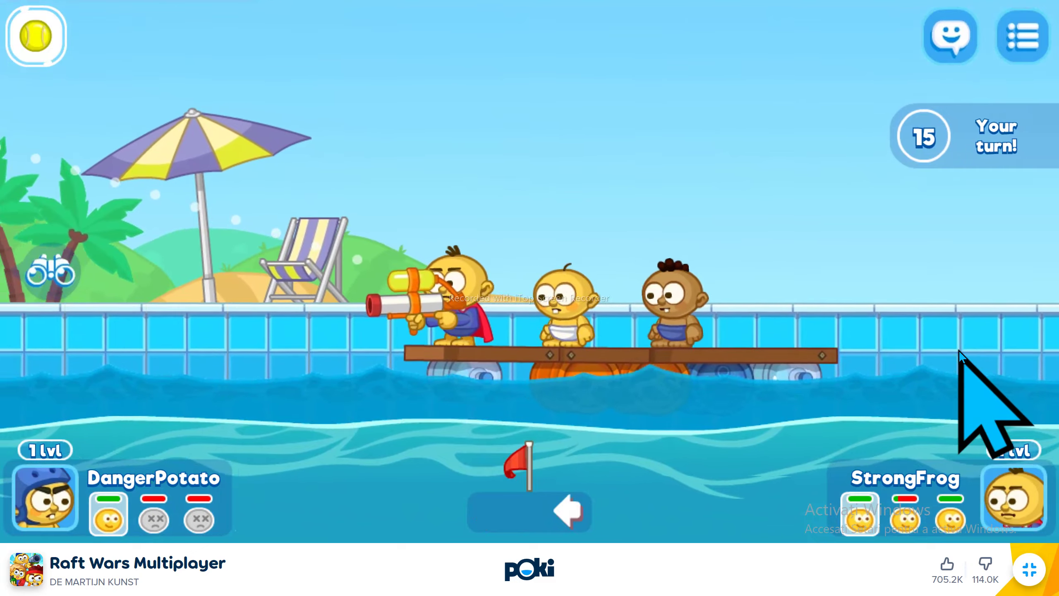
pyautogui.moveTo(579, 331)
pyautogui.mouseDown()
pyautogui.moveTo(868, 308)
pyautogui.moveTo(896, 330)
pyautogui.mouseUp()
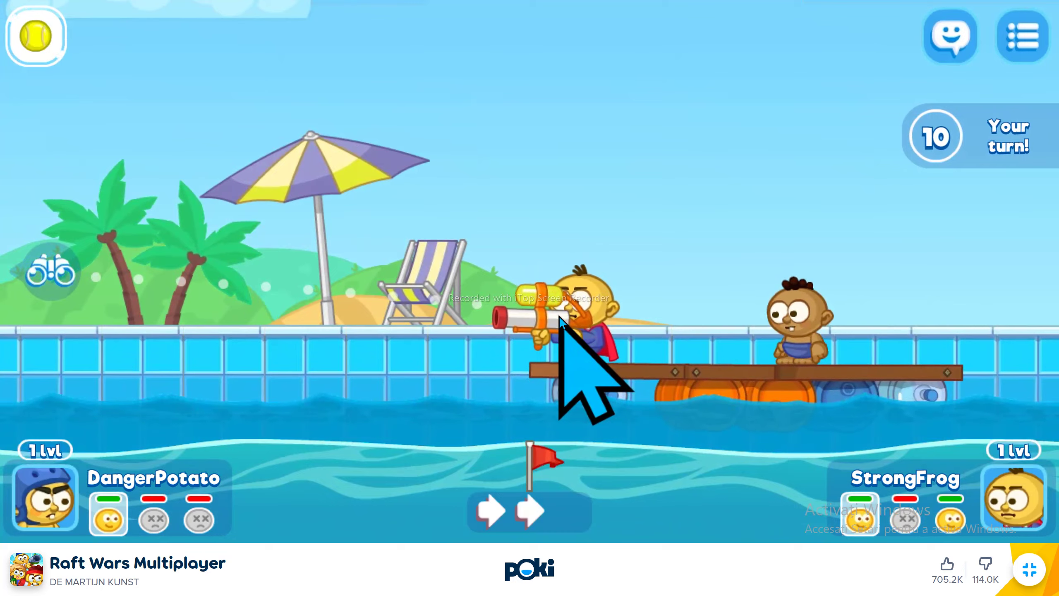
pyautogui.moveTo(597, 304); pyautogui.dragTo(744, 295)
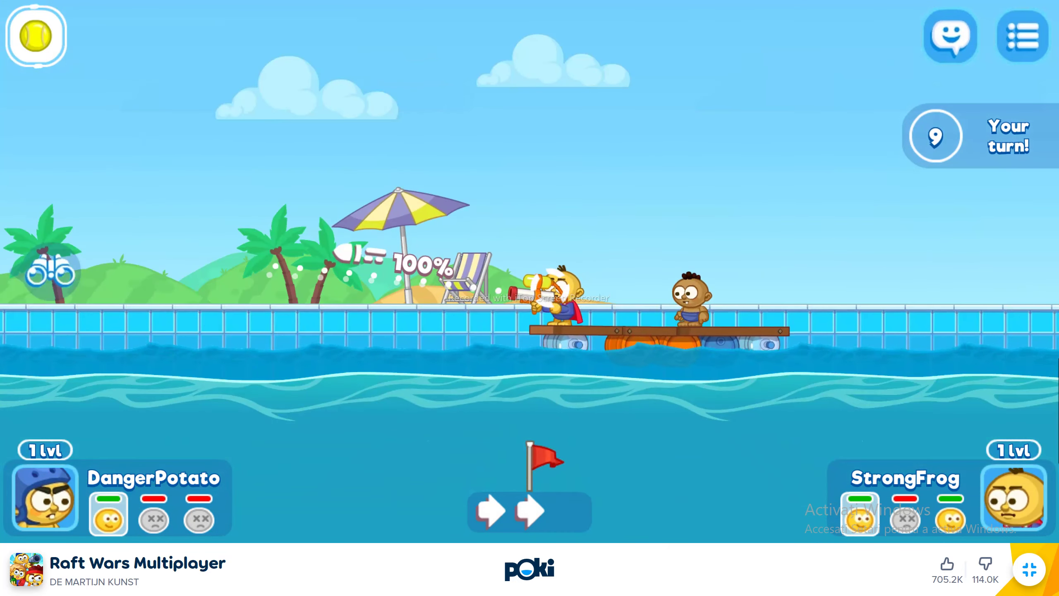
pyautogui.click(546, 298)
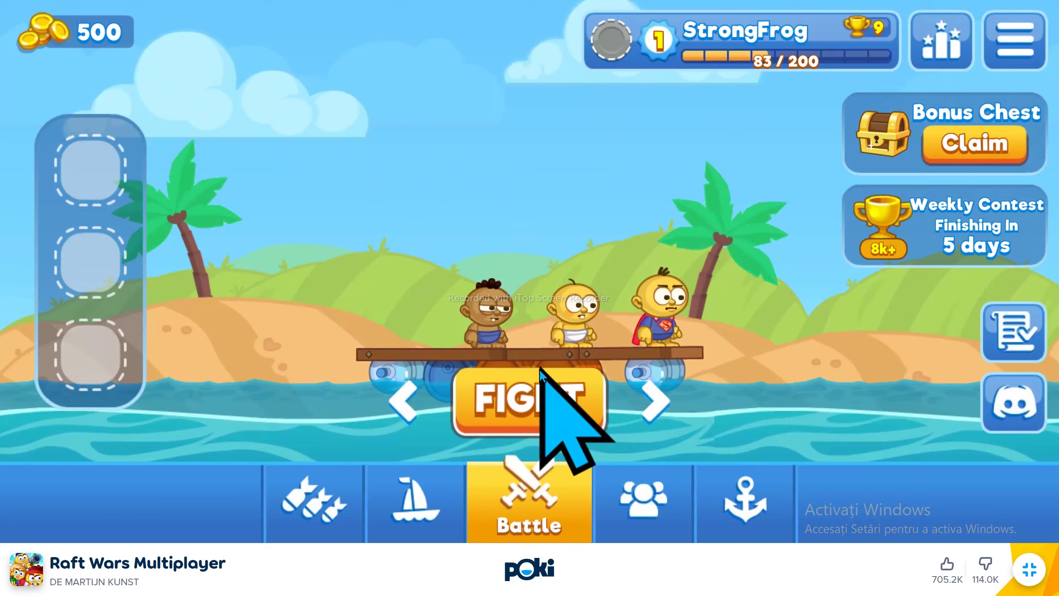
# - Start a new FIGHT battle and wait through loading until facing ElectricMoon
pyautogui.click(533, 392)
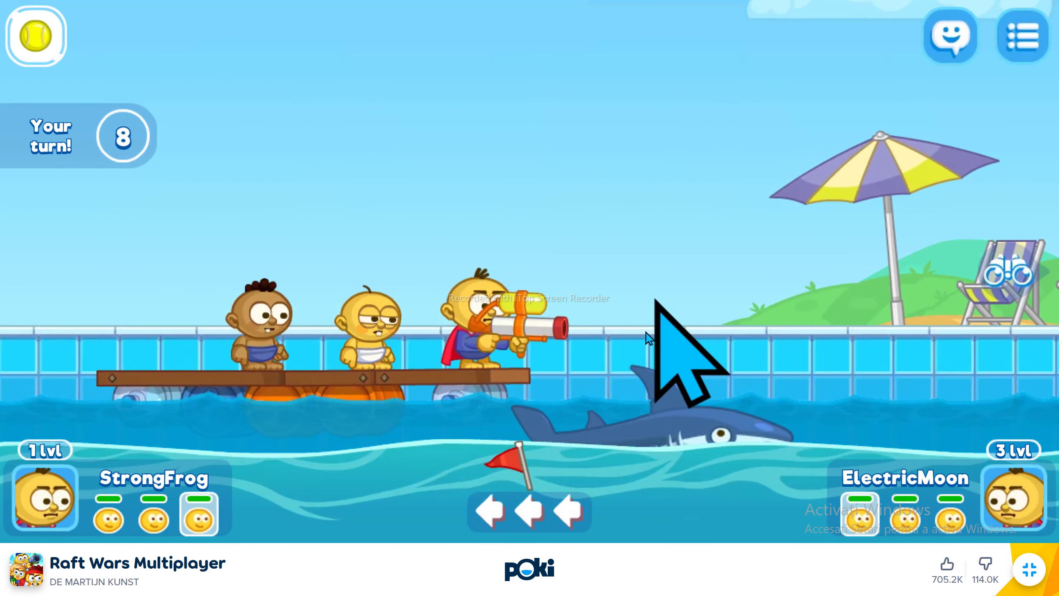
# - Trade full-power tennis-ball shots with ElectricMoon, damaging their crew before losing one
pyautogui.moveTo(641, 331); pyautogui.dragTo(305, 395)
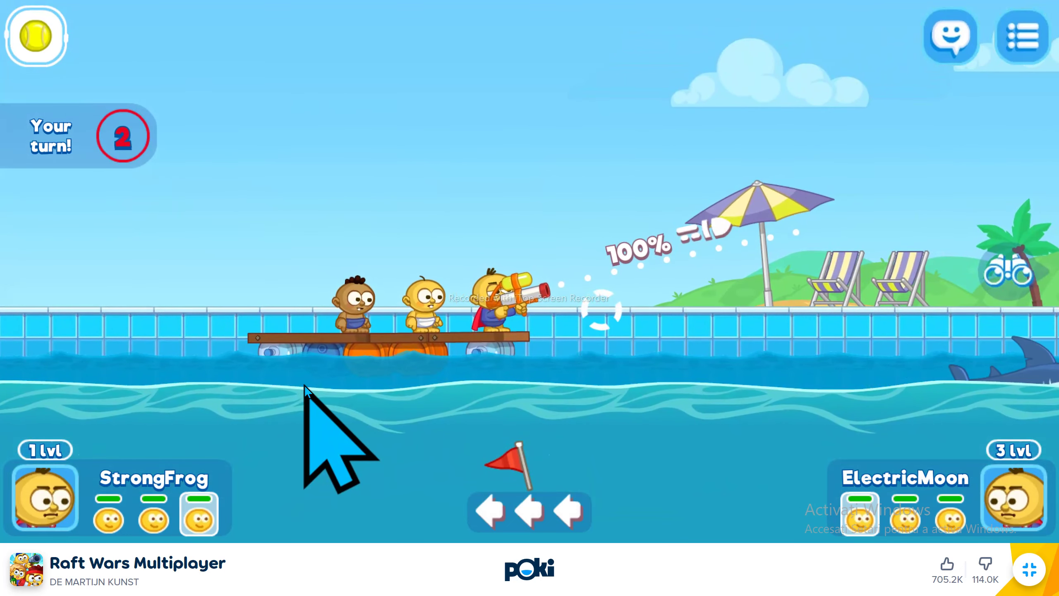
pyautogui.moveTo(305, 396); pyautogui.dragTo(304, 376)
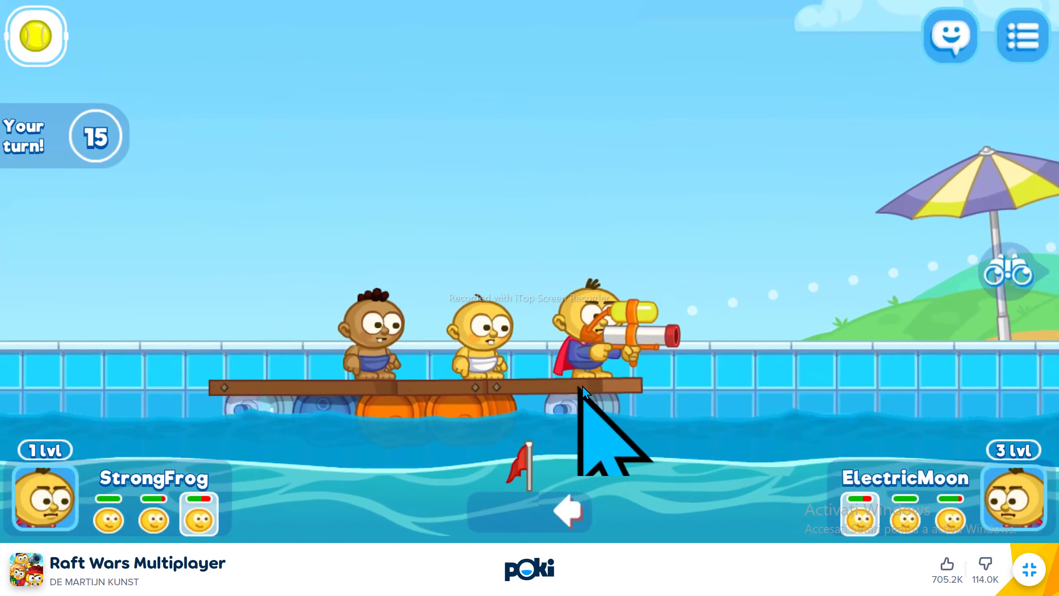
pyautogui.moveTo(613, 335); pyautogui.dragTo(293, 417)
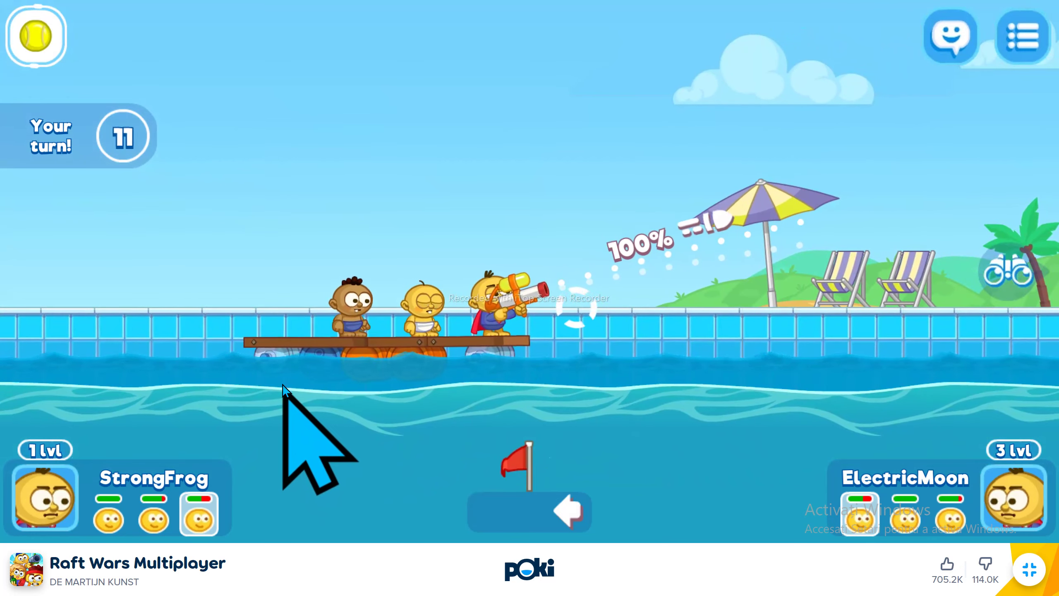
pyautogui.moveTo(282, 372); pyautogui.dragTo(281, 368)
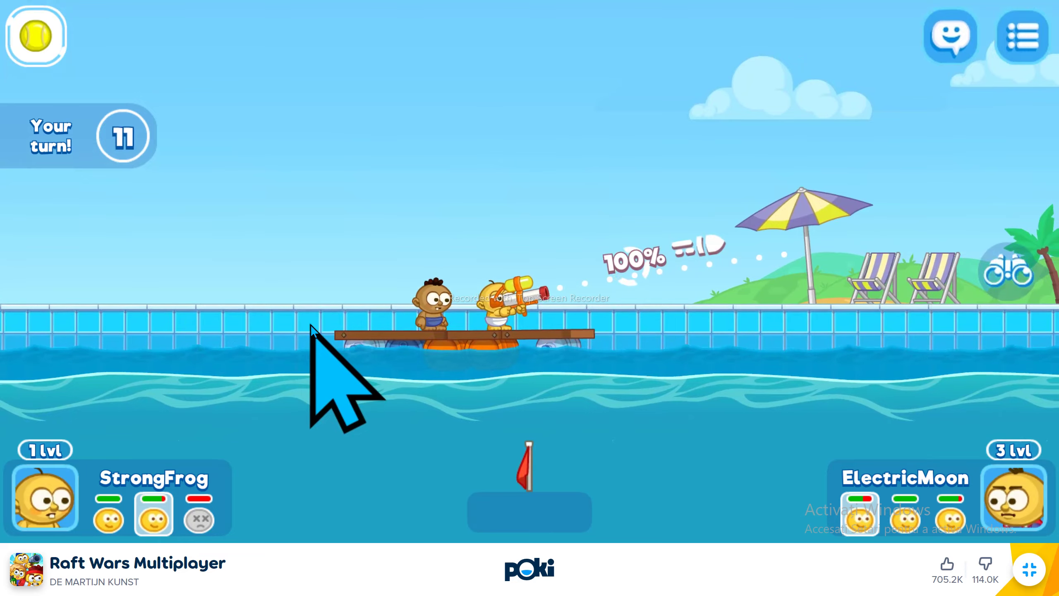
pyautogui.click(305, 338)
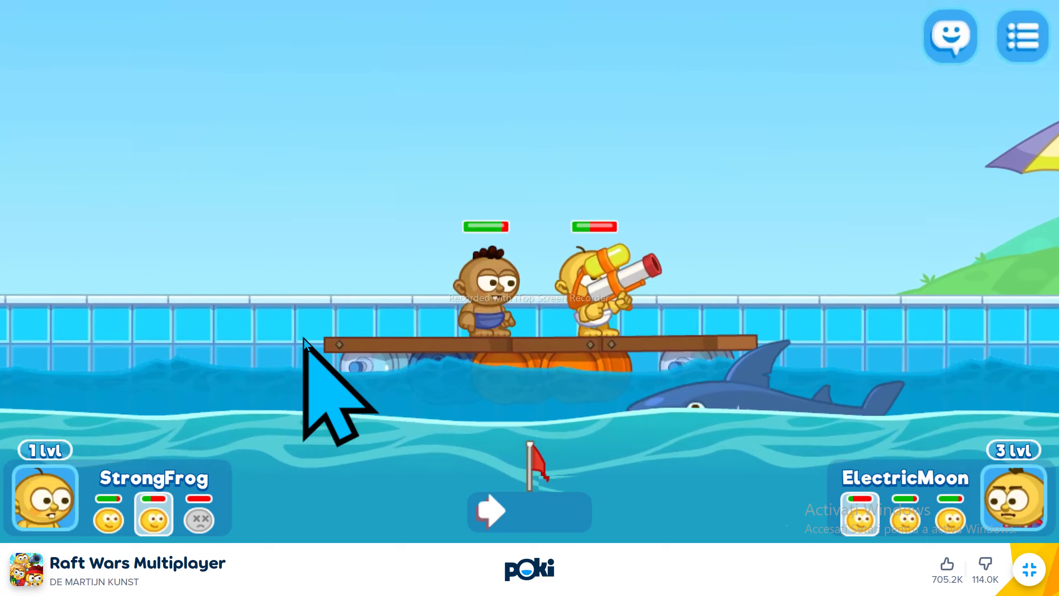
# - Keep firing full-power shots at ElectricMoon until defeat: +14 XP, +49 coins, -5 trophies
pyautogui.moveTo(488, 205)
pyautogui.mouseDown()
pyautogui.moveTo(174, 343)
pyautogui.moveTo(165, 319)
pyautogui.mouseUp()
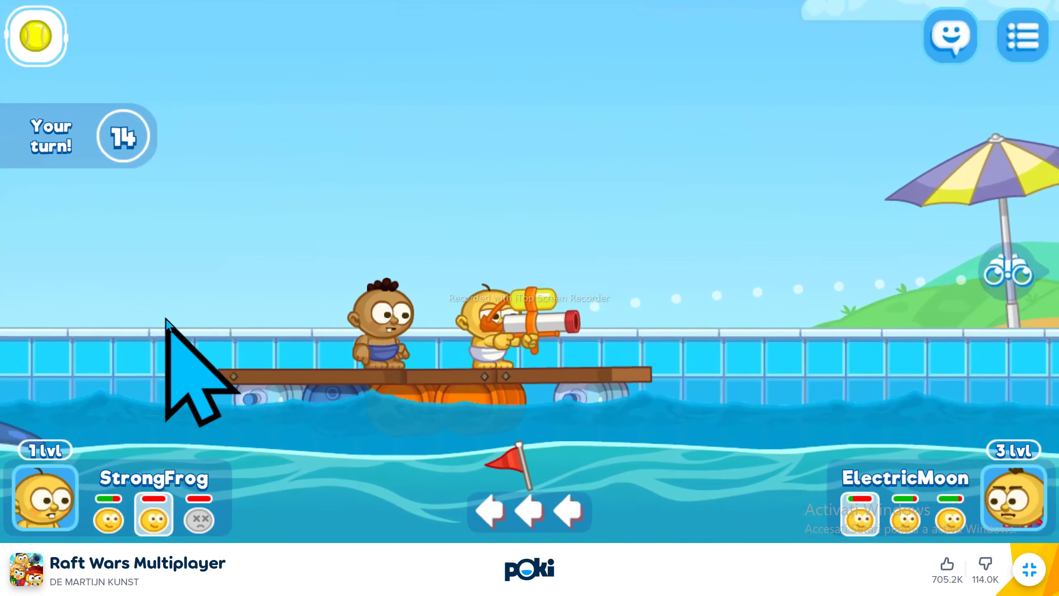
pyautogui.moveTo(624, 302); pyautogui.dragTo(283, 491)
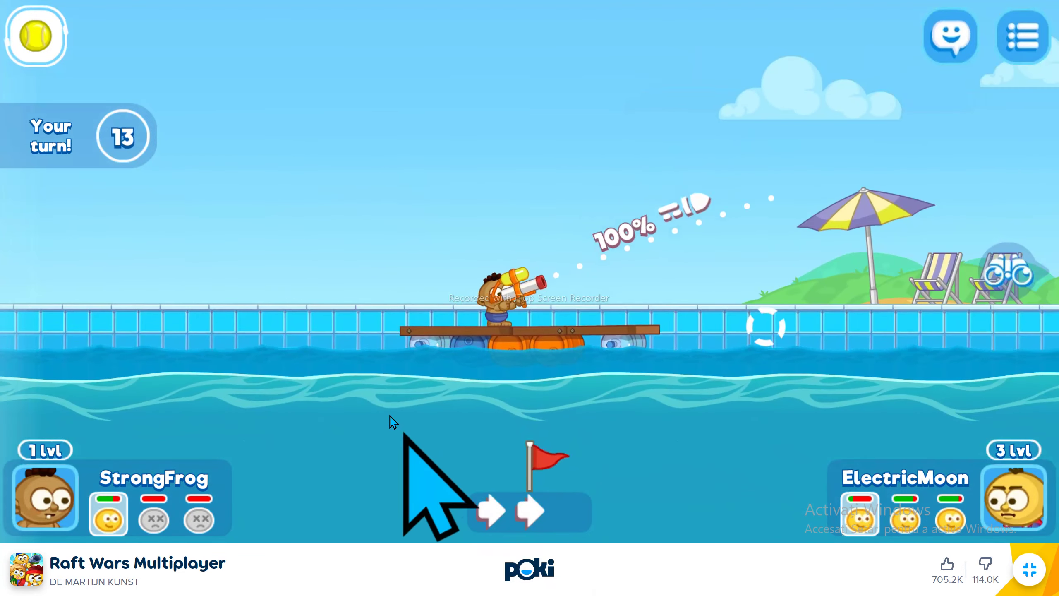
pyautogui.click(355, 411)
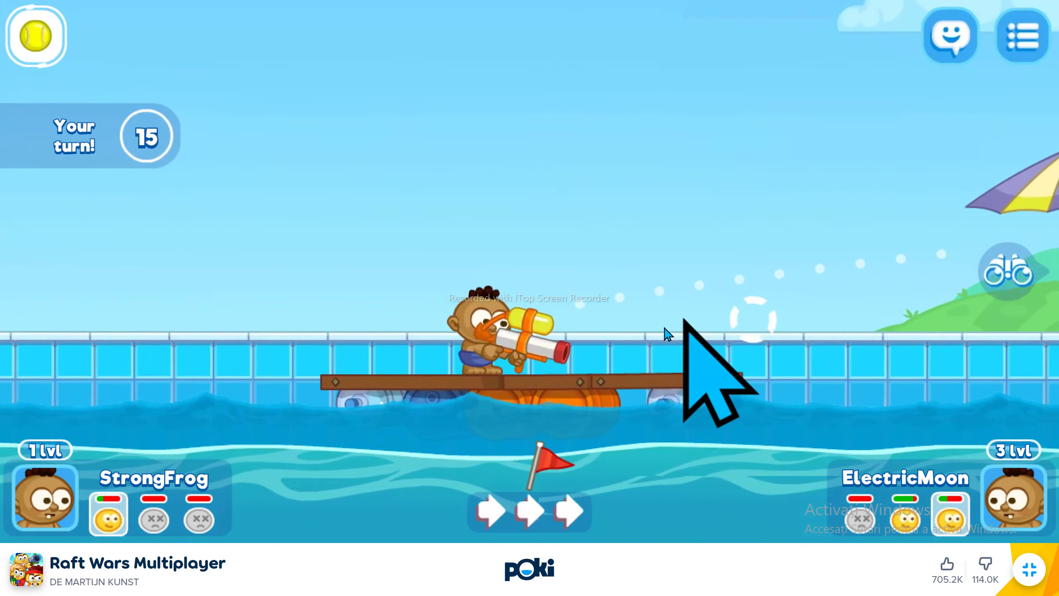
pyautogui.moveTo(686, 320); pyautogui.dragTo(290, 430)
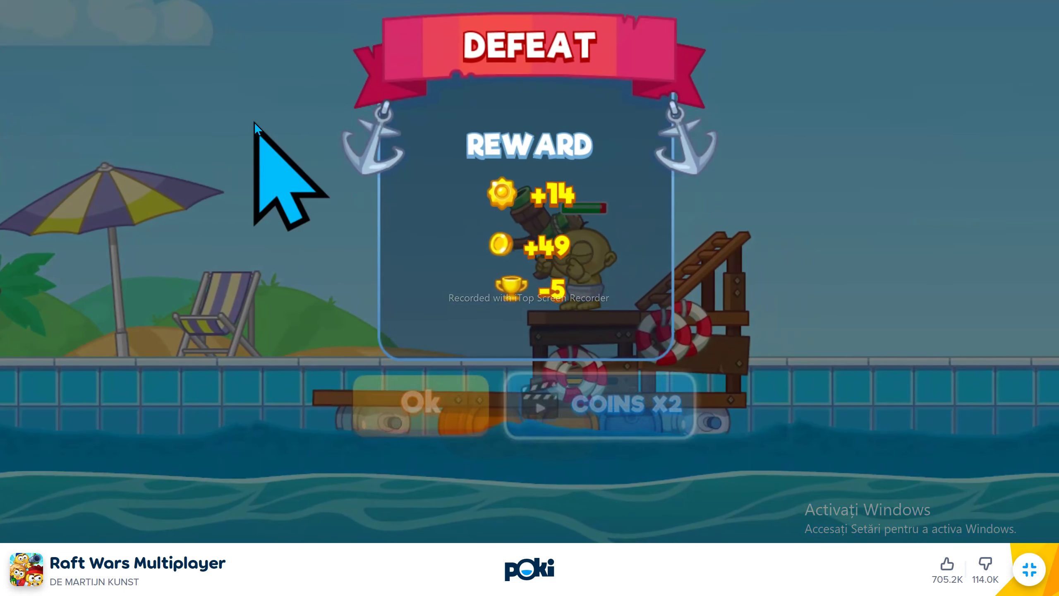
# - Accept the defeat rewards to return to the main menu with 550 coins
pyautogui.click(447, 398)
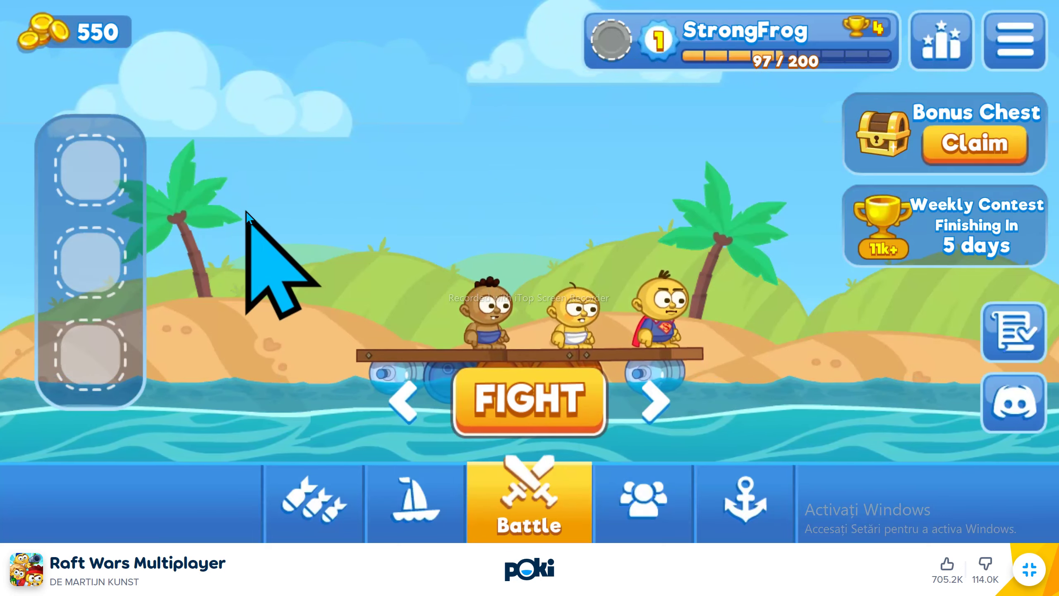
# - Exit the game's full screen, go to Speed Dial, and briefly check recent downloads
pyautogui.press('Escape')
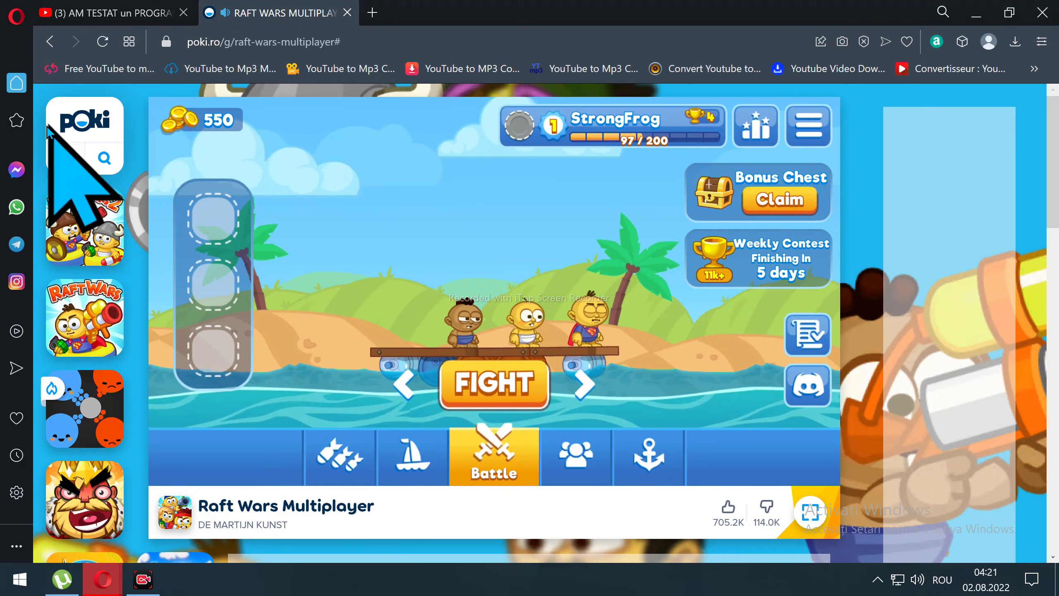
pyautogui.click(17, 120)
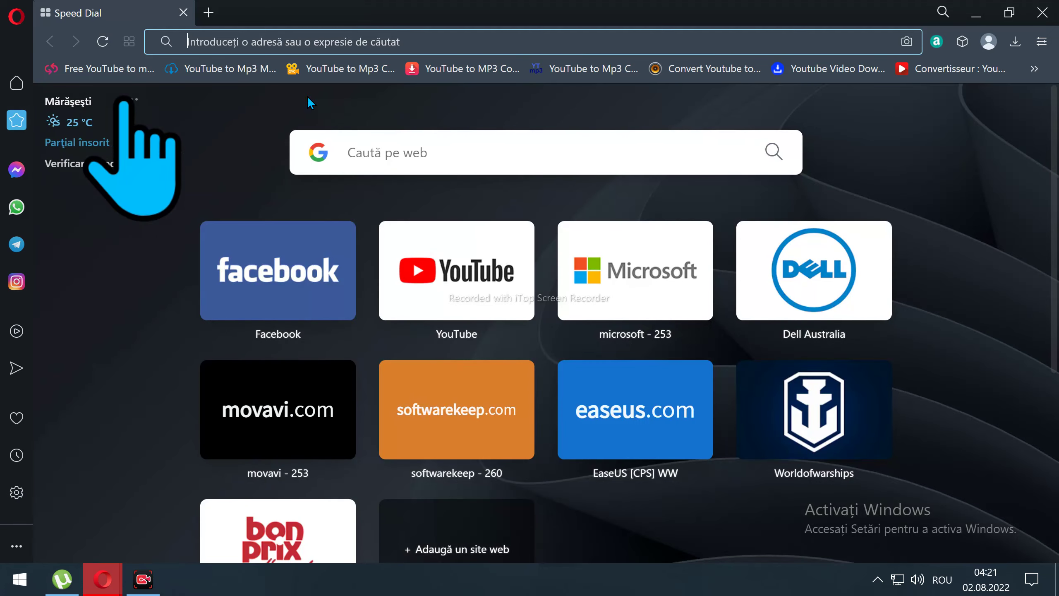
pyautogui.click(1015, 41)
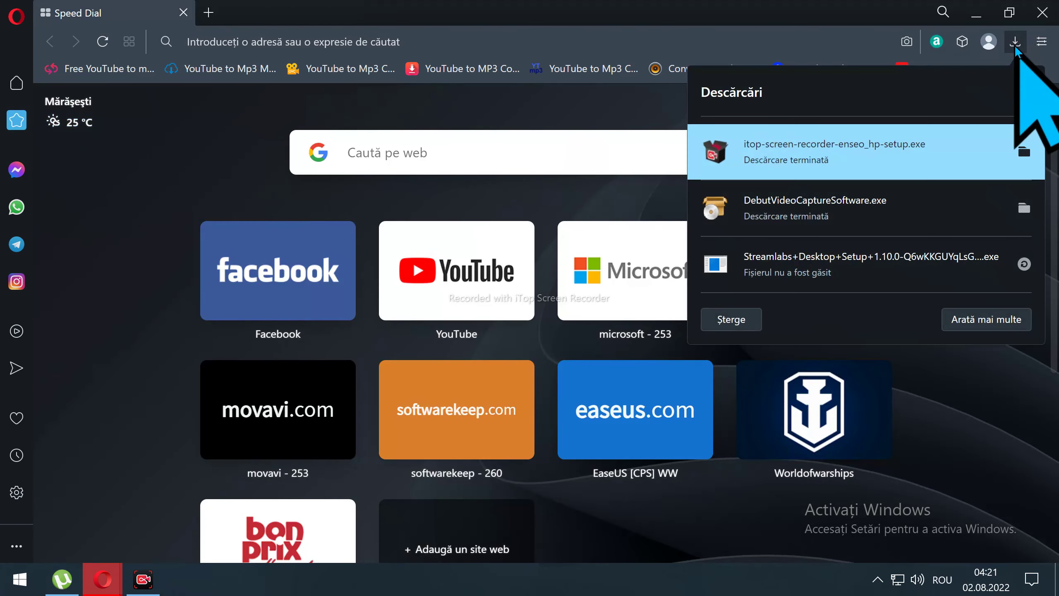
pyautogui.click(1016, 46)
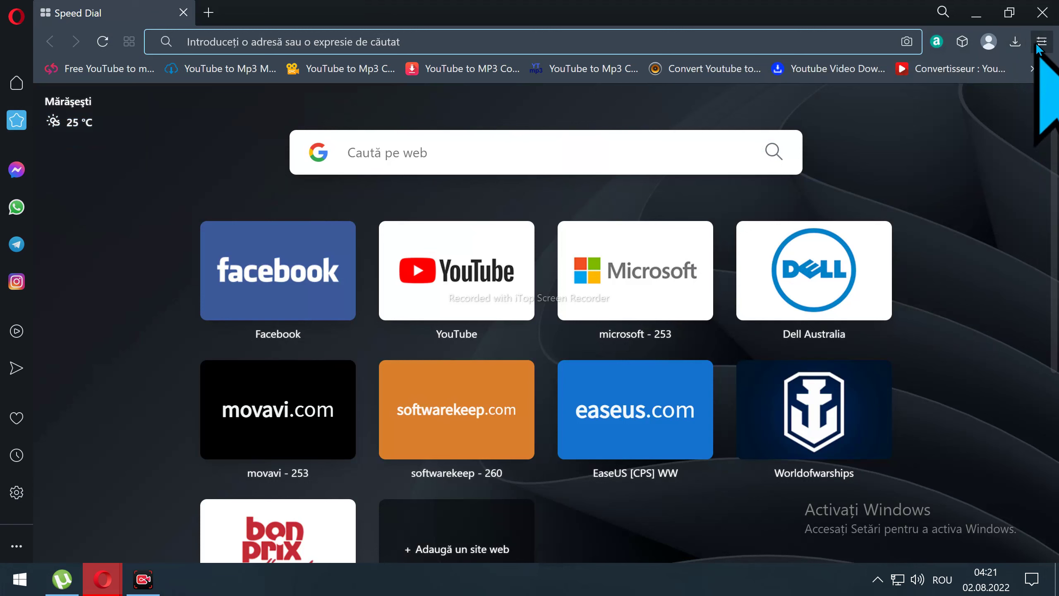
# - Peek at Easy Setup and the extensions, then list the bookmarks hidden from the bar
pyautogui.click(1041, 42)
pyautogui.click(1041, 42)
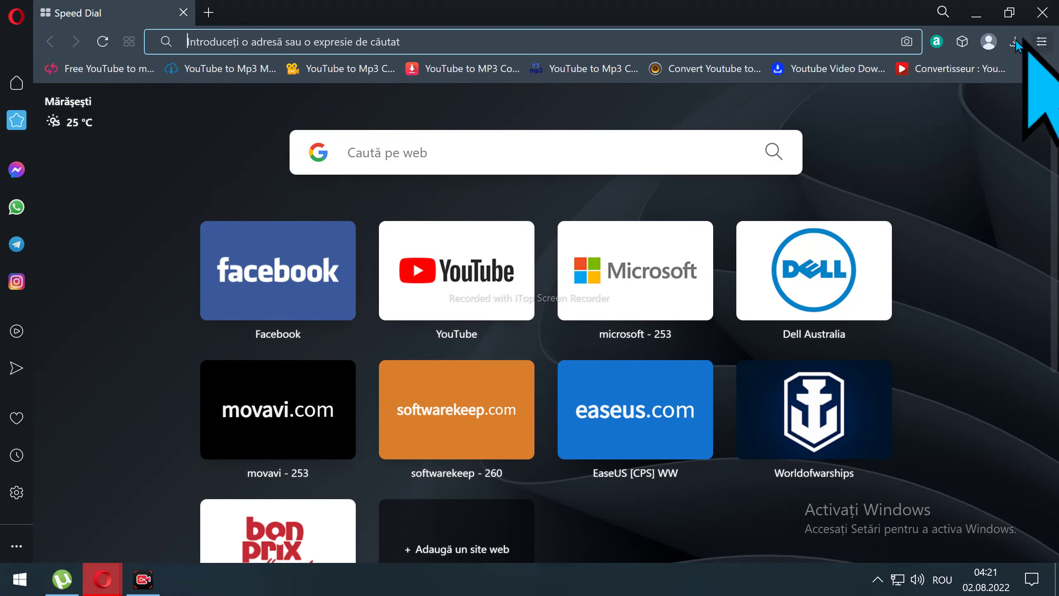
pyautogui.click(964, 43)
pyautogui.click(963, 43)
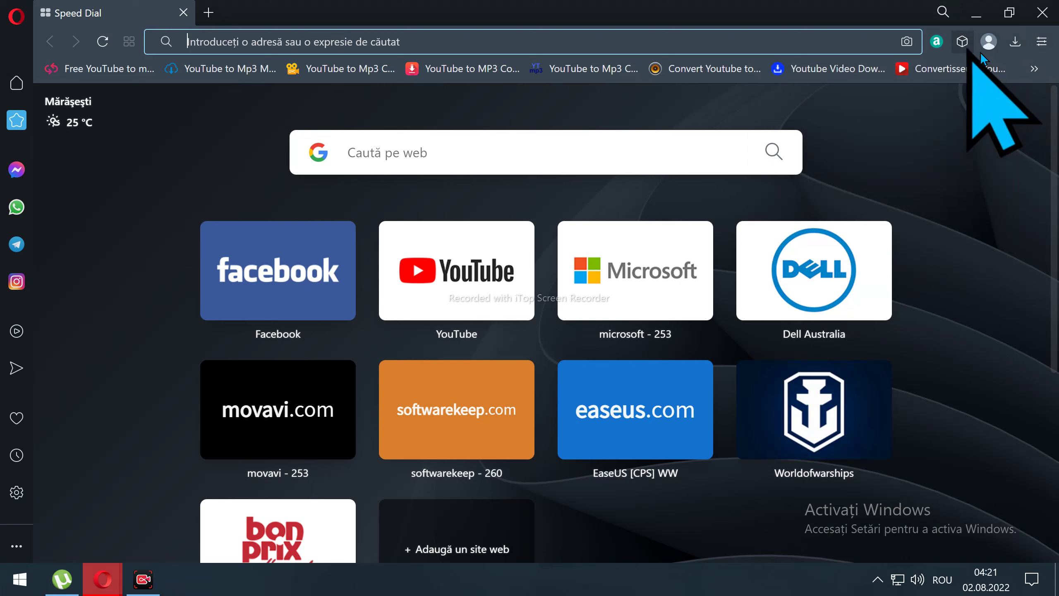
pyautogui.click(1033, 69)
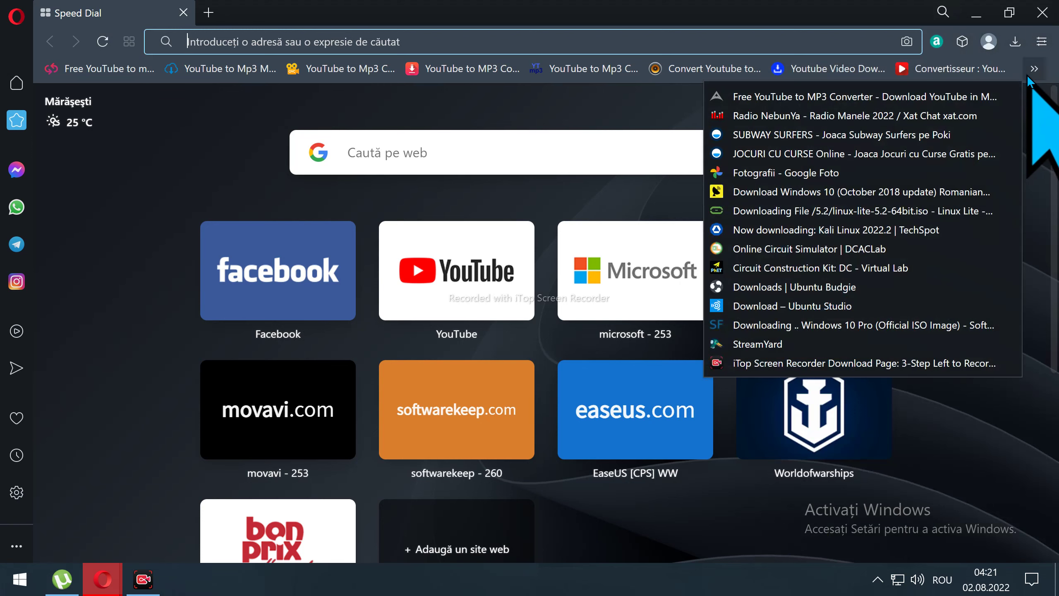